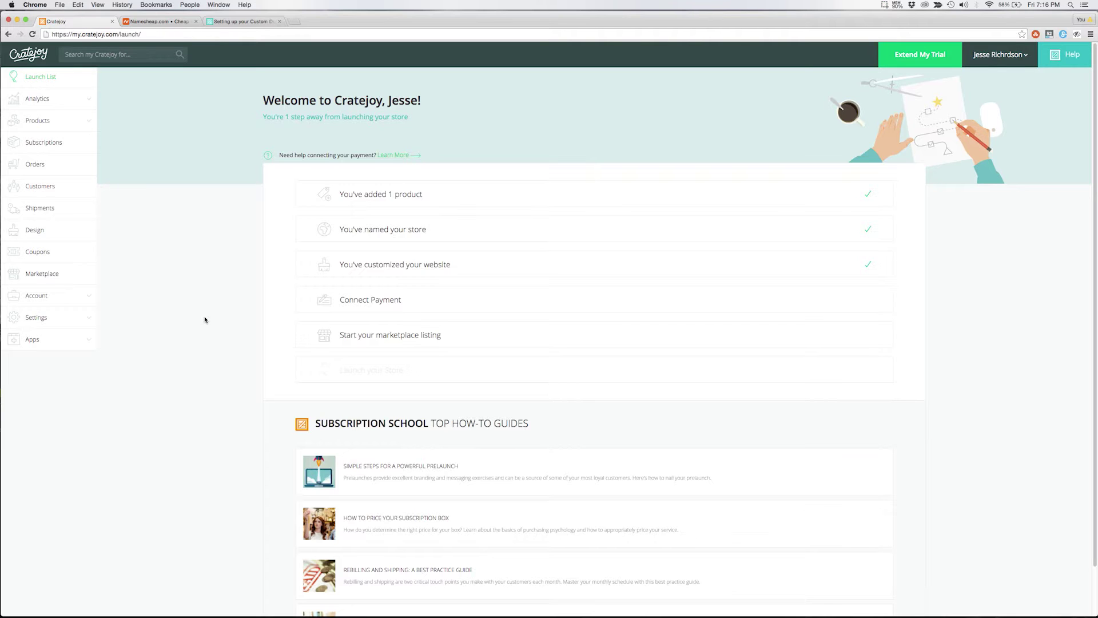
- Go to Domains under the store settings and select the empty Custom Domain field
left_click(80, 319)
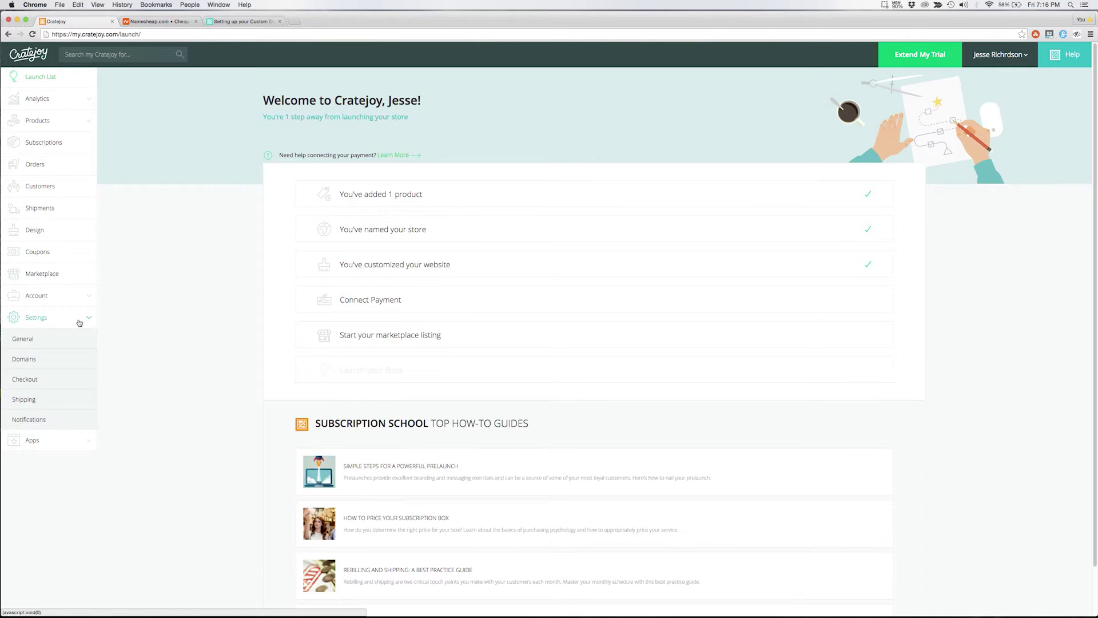
left_click(65, 360)
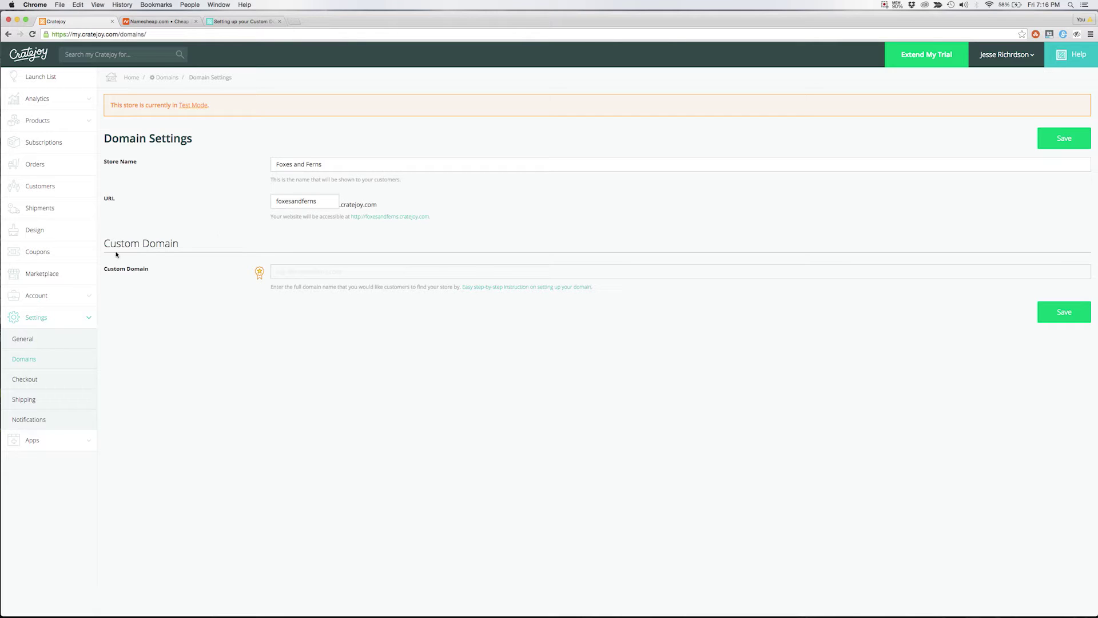
left_click(281, 278)
- Search Namecheap for foxesandferns.com and add it to the cart at $10.69/year
left_click(287, 280)
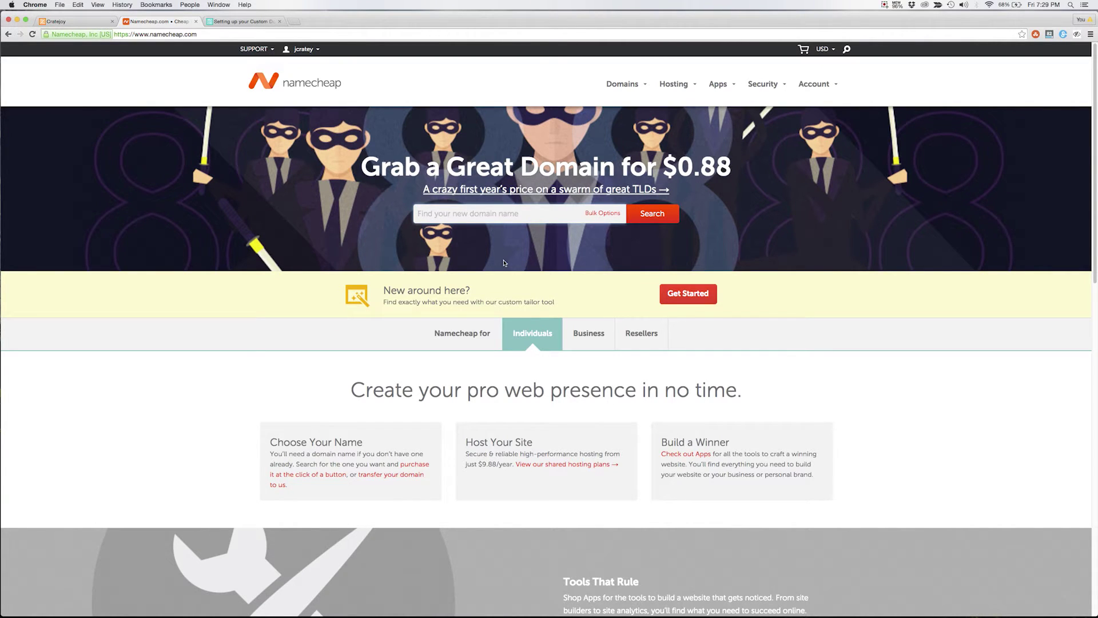
type("foxesandfern")
type("s,c")
type("com")
key("Return")
scroll(606, 258, "down", 2)
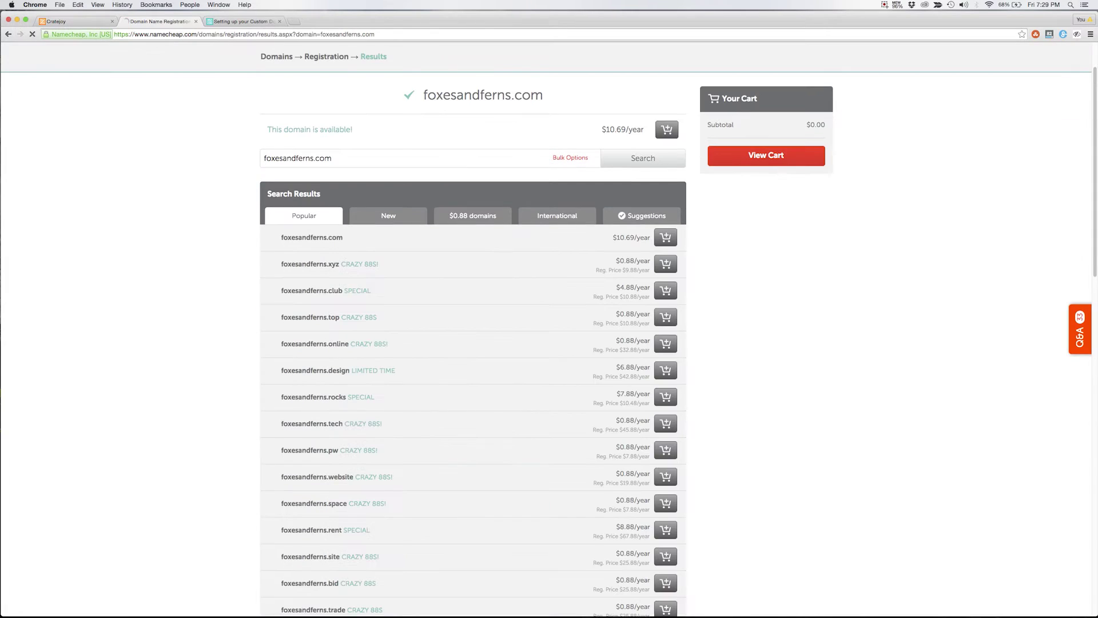
left_click(662, 245)
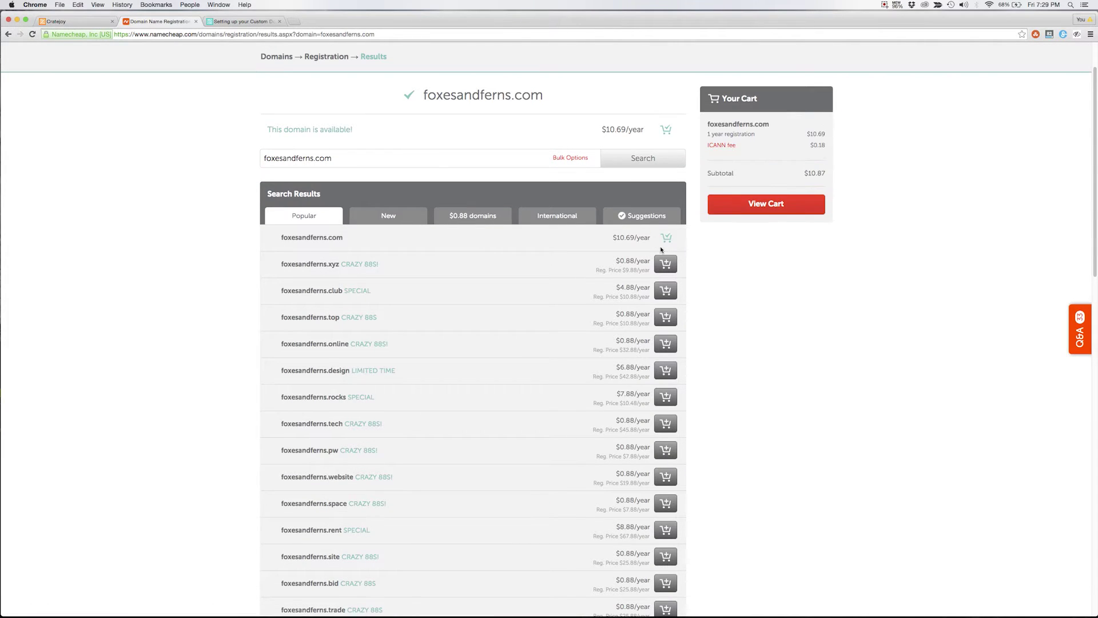
- Check out the cart with WhoisGuard turned off to buy foxesandferns.com
left_click(734, 210)
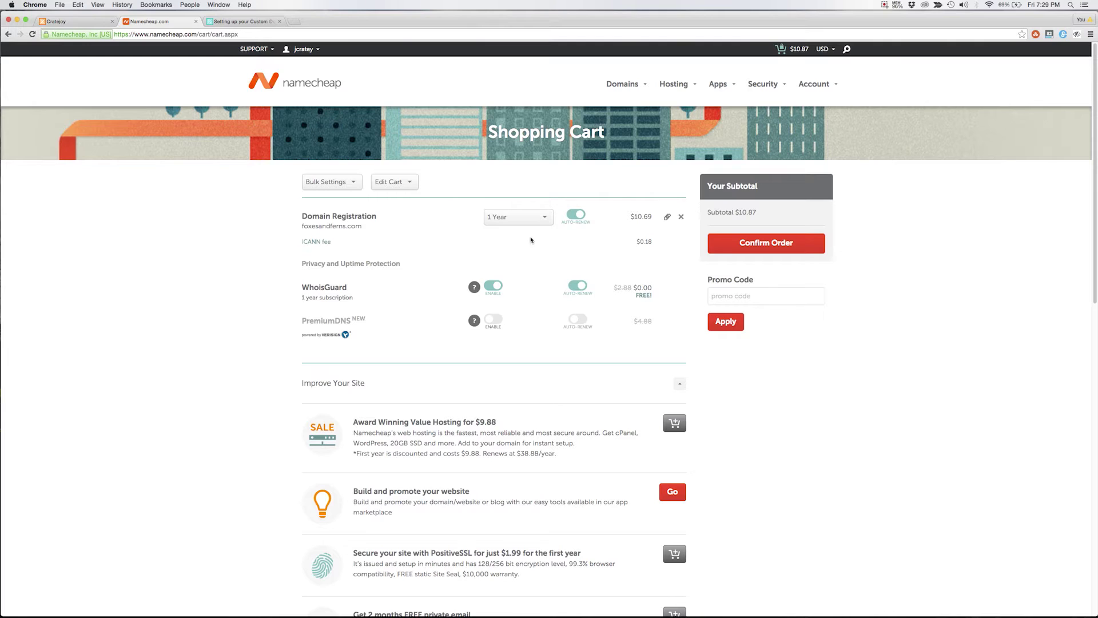
left_click(493, 285)
left_click(743, 246)
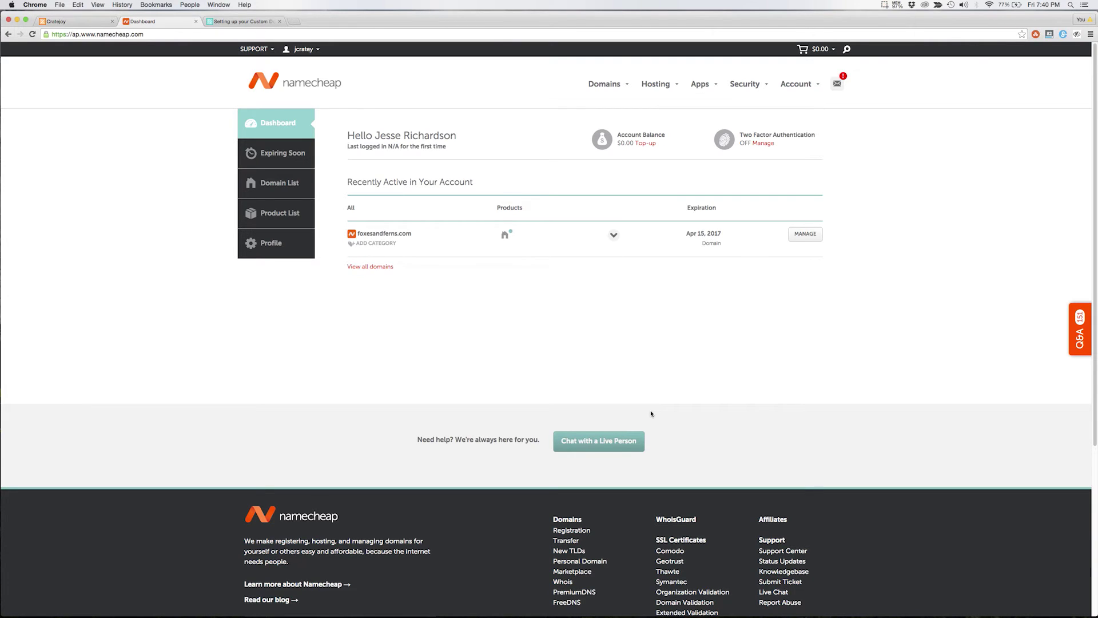
- Open the Domain List and manage foxesandferns.com
left_click(293, 188)
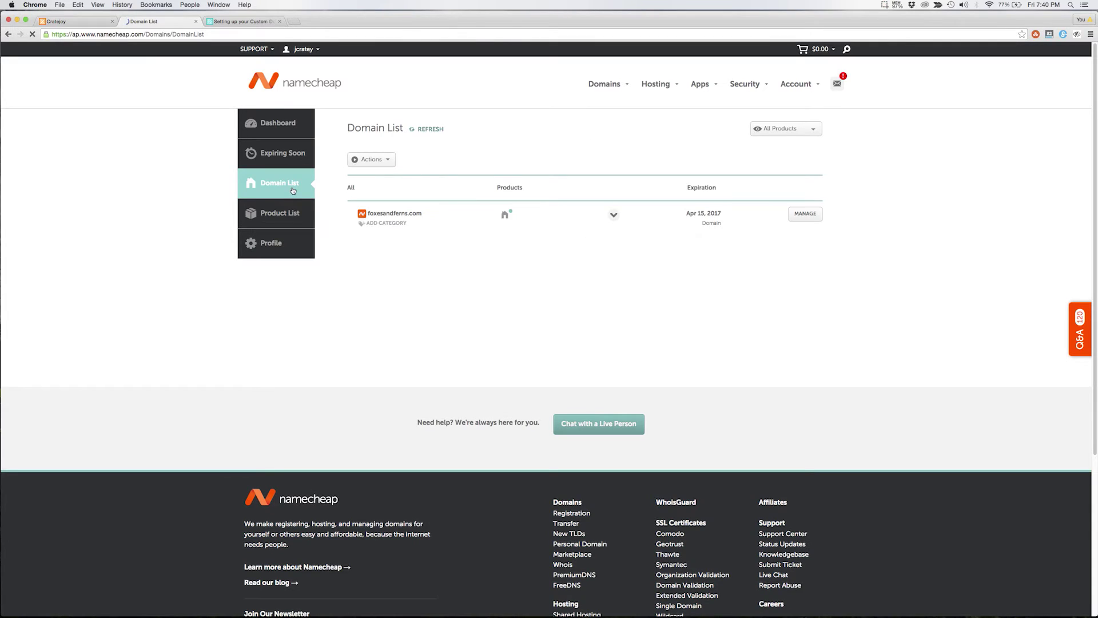
left_click(803, 220)
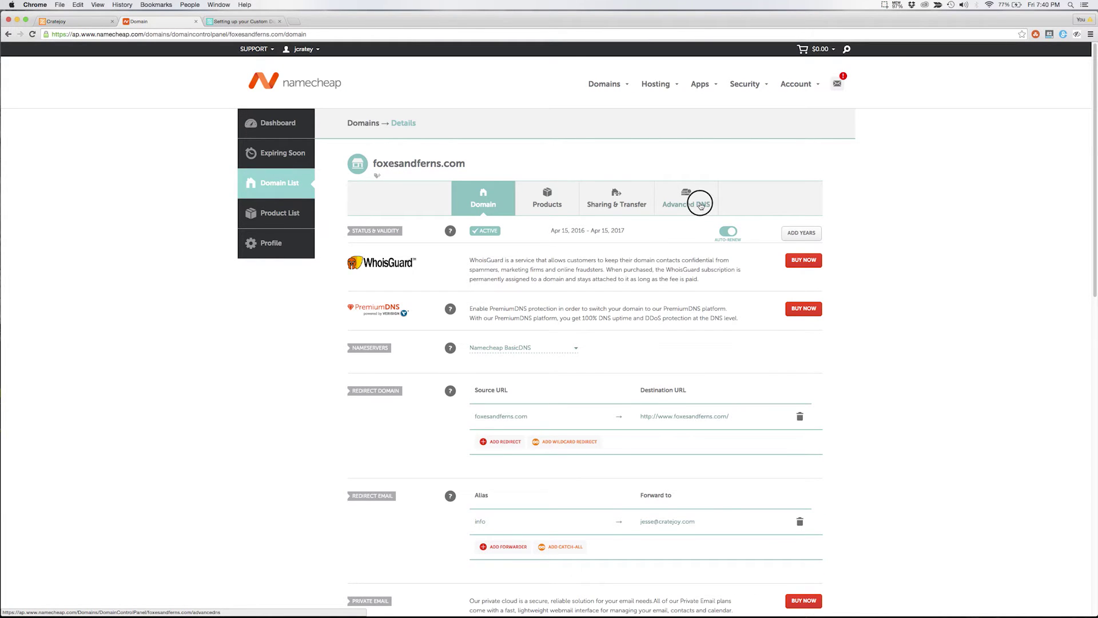
- In Advanced DNS, save an A Record: host @, IP 174.129.25.170, TTL 30 min
left_click(701, 206)
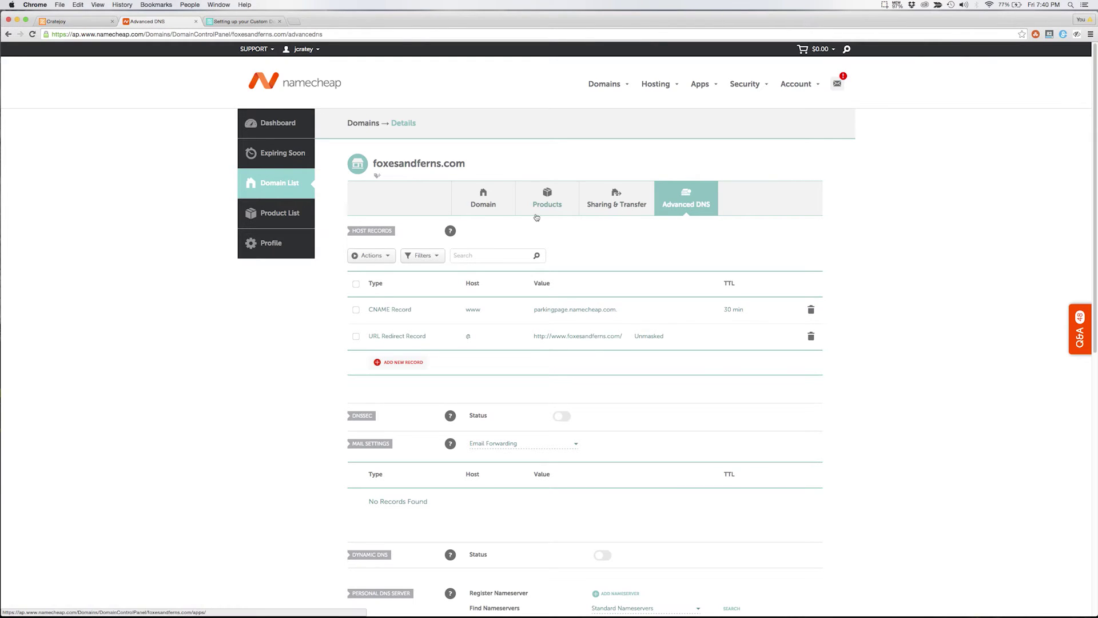
left_click(382, 364)
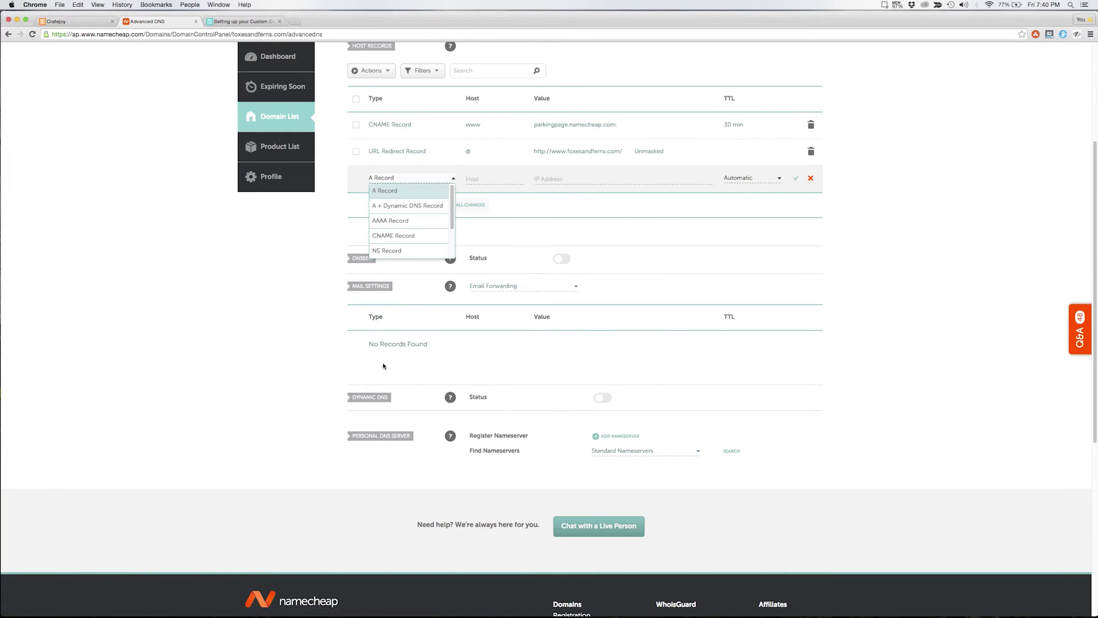
left_click(395, 192)
left_click(488, 181)
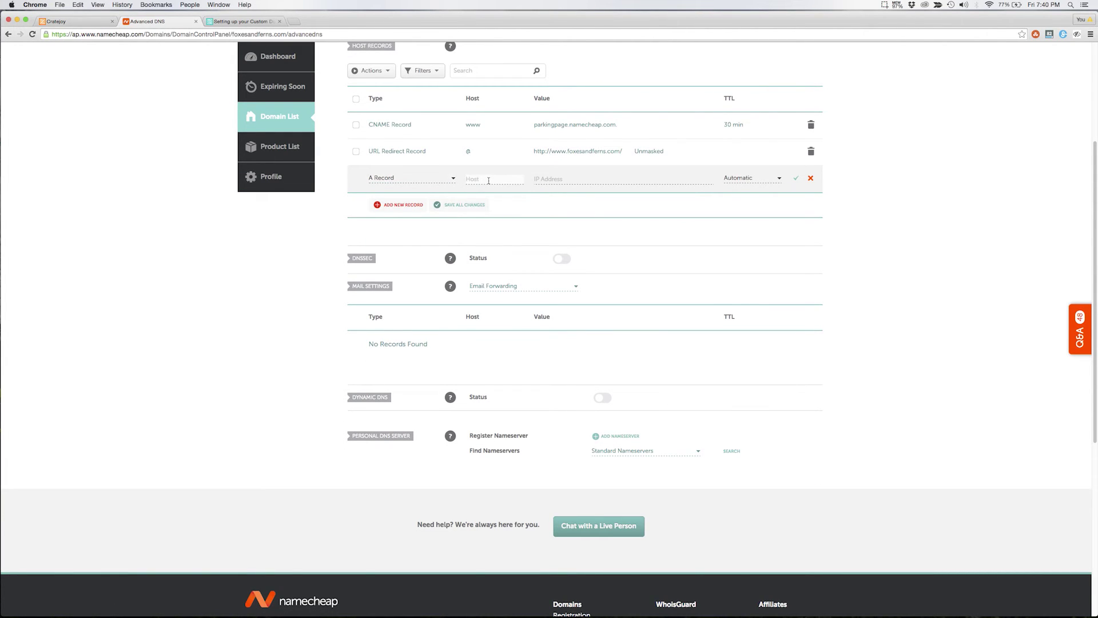
type("@")
left_click(543, 179)
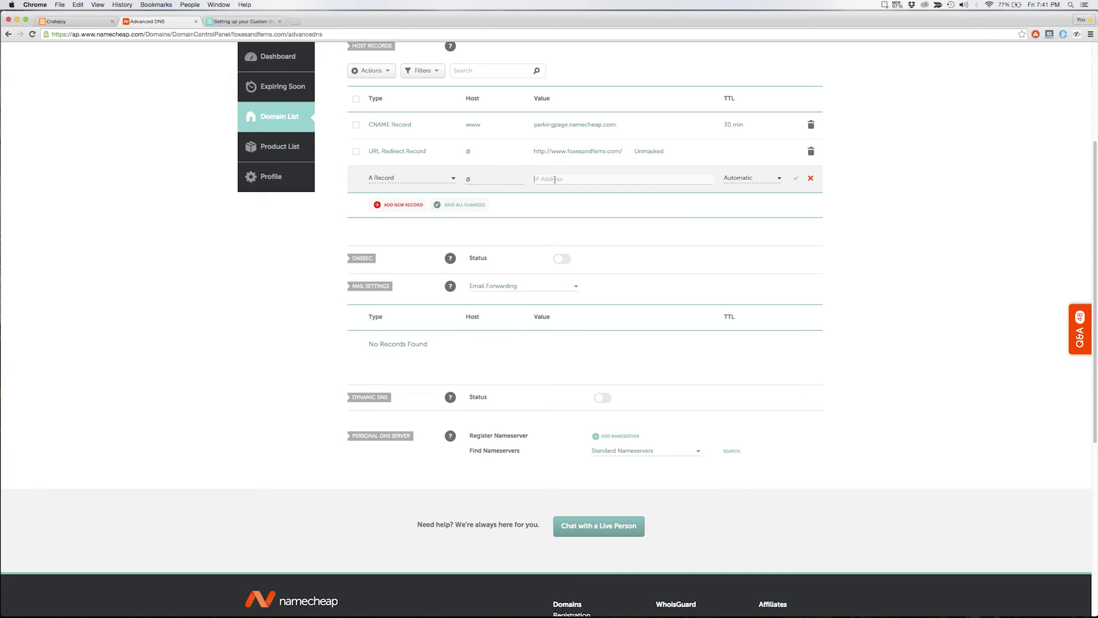
type("174.129.25")
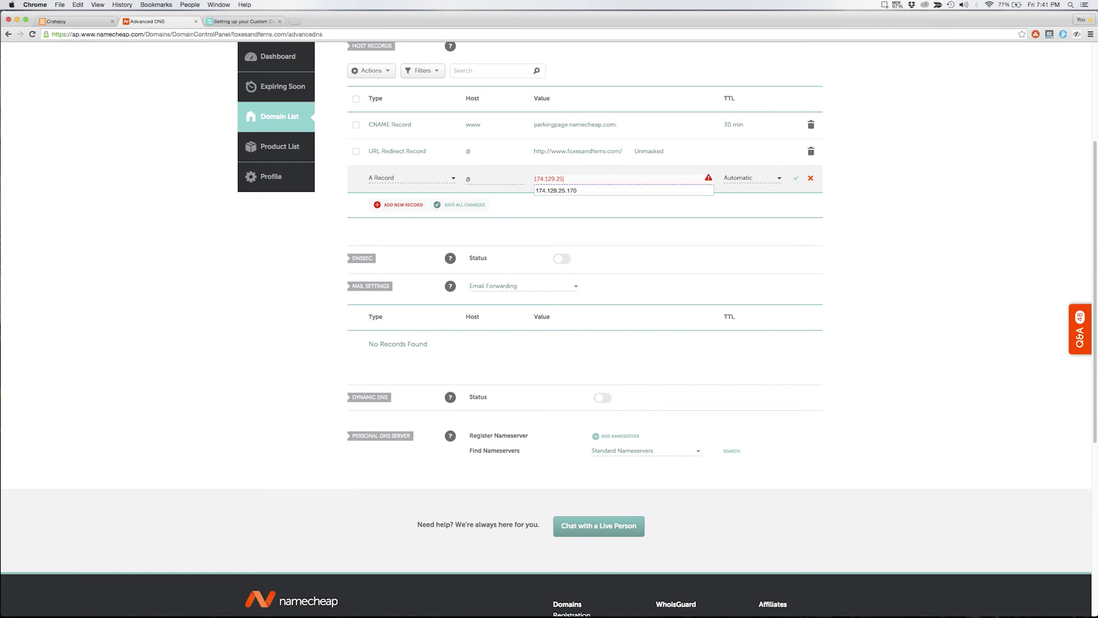
type(".170")
left_click(776, 179)
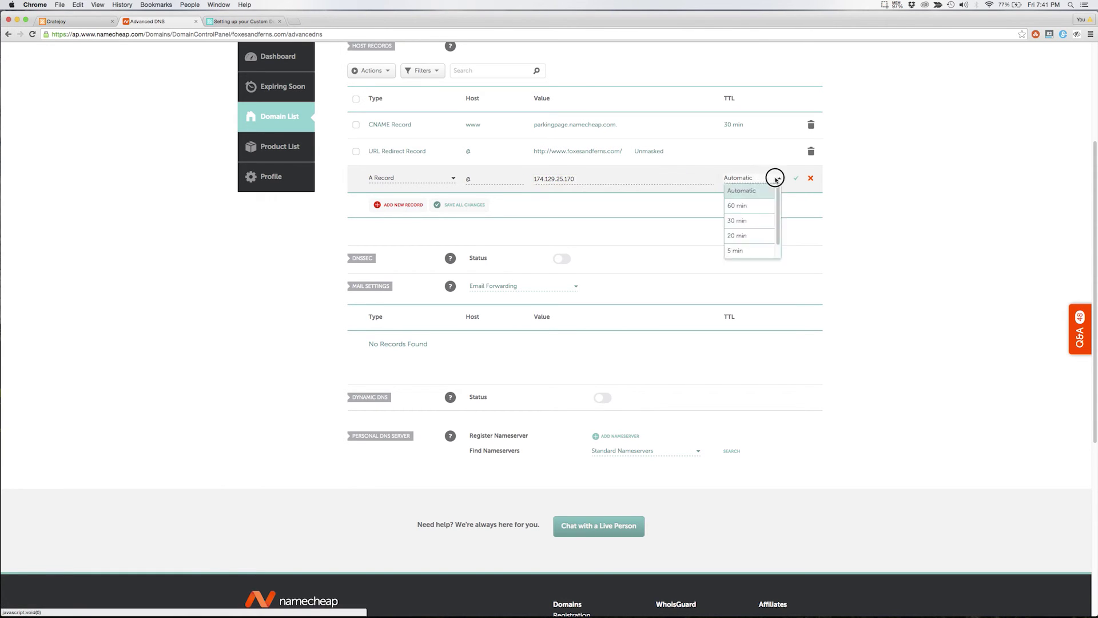
left_click(758, 221)
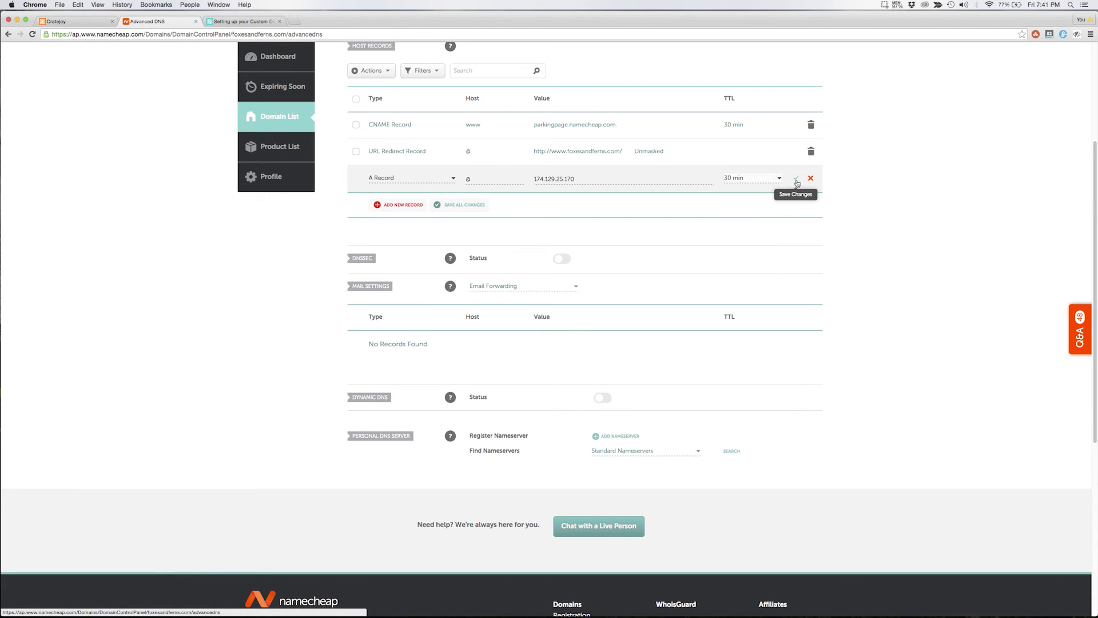
left_click(797, 180)
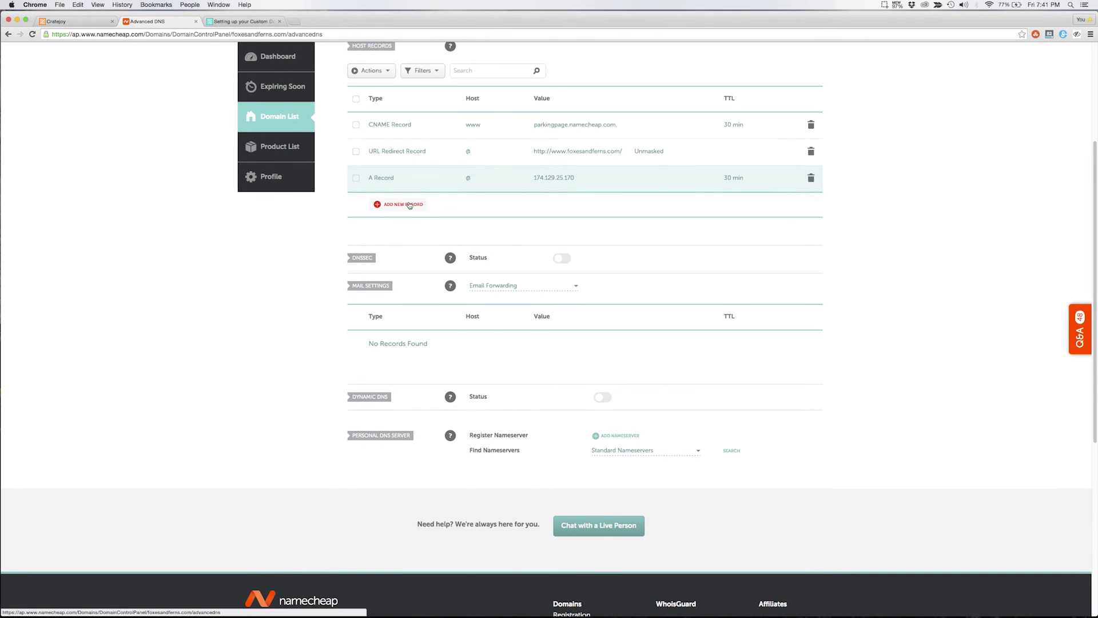
- Save a CNAME Record: host www, target lb.cratejoy.com, TTL 30 min
left_click(410, 206)
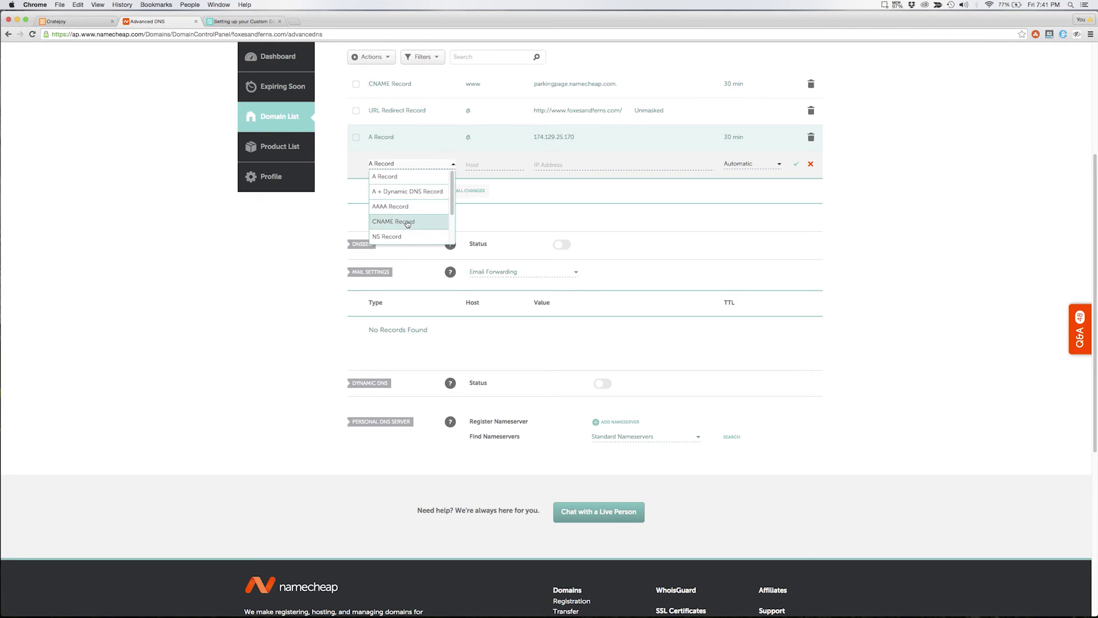
left_click(416, 225)
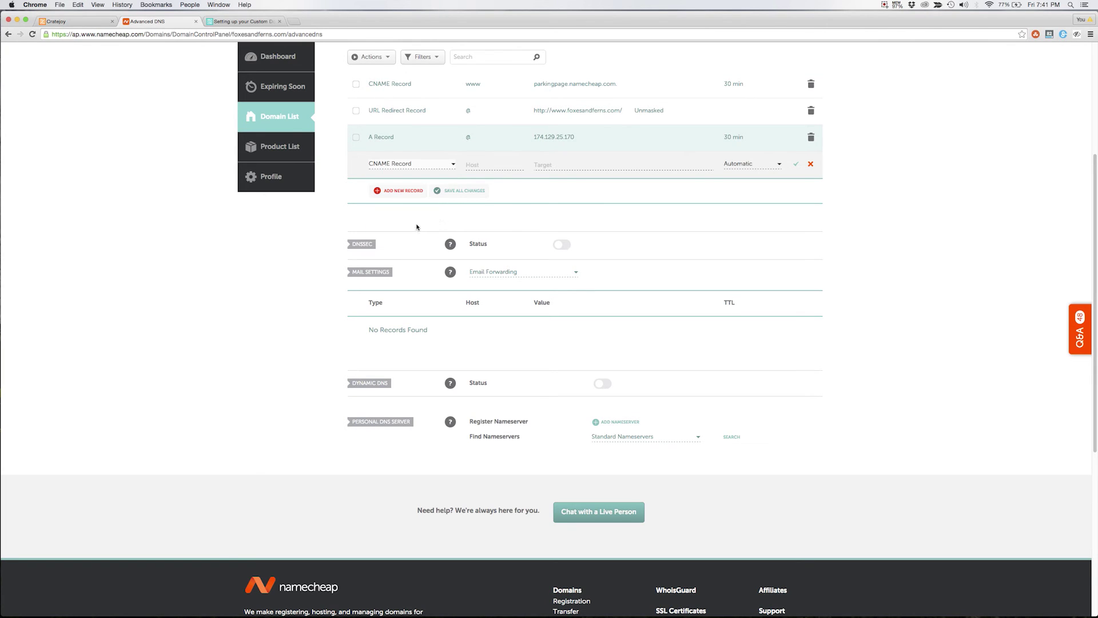
left_click(479, 166)
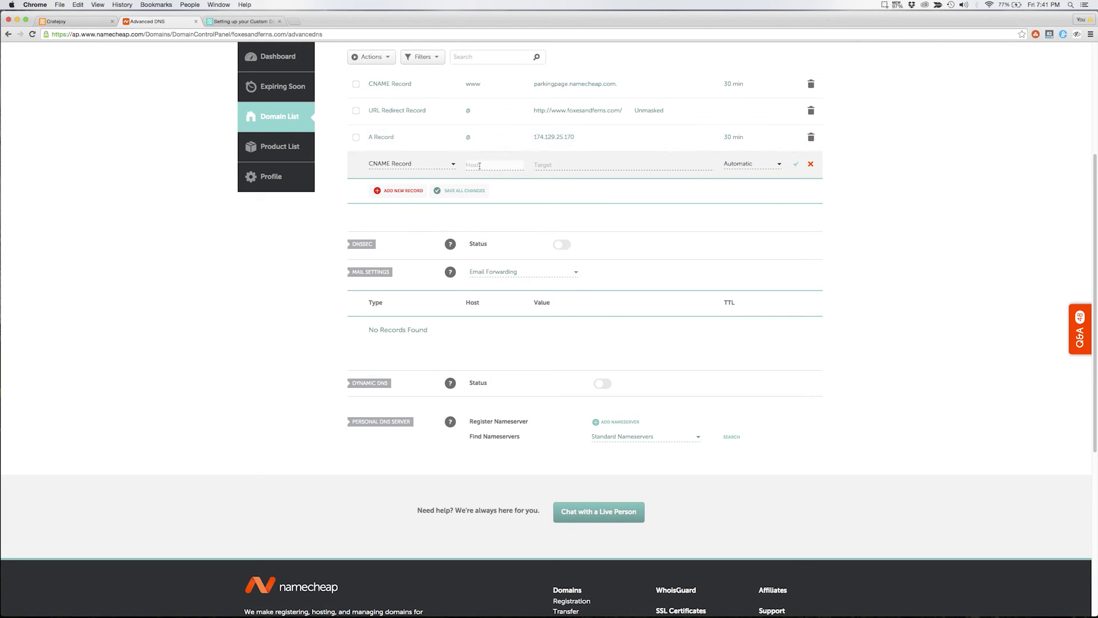
type("www")
left_click(555, 167)
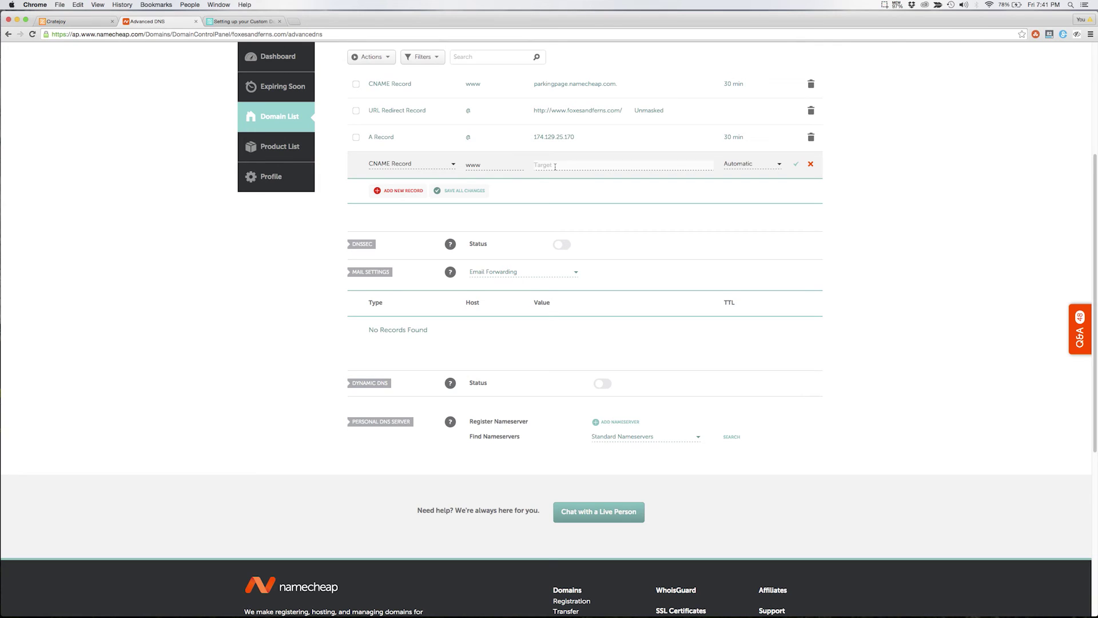
type("lb.cratejoy.com")
left_click(753, 166)
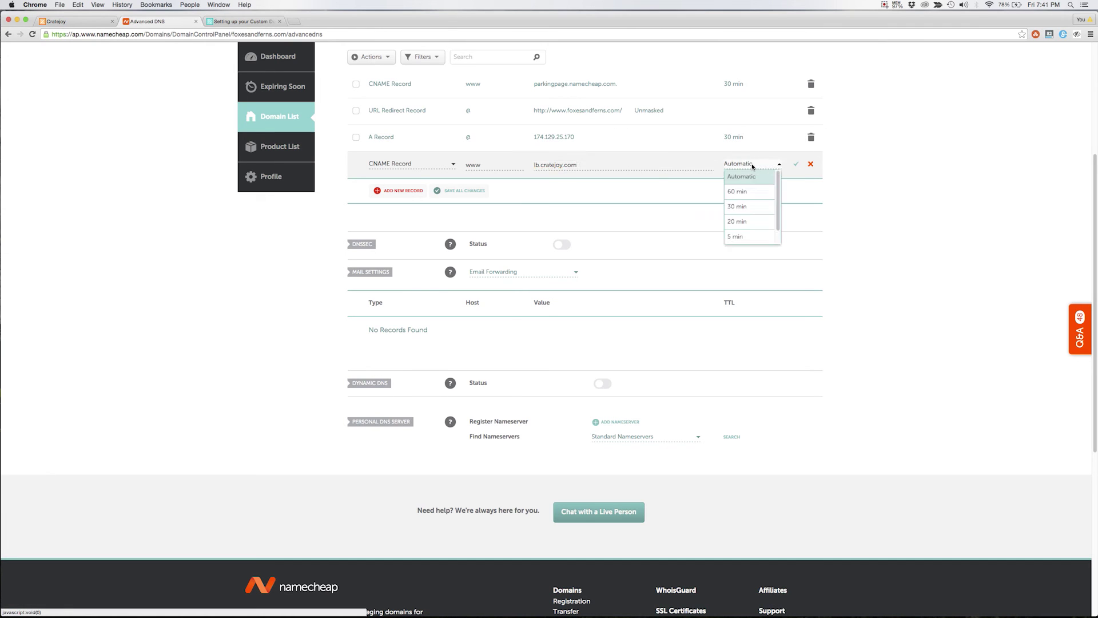
left_click(749, 206)
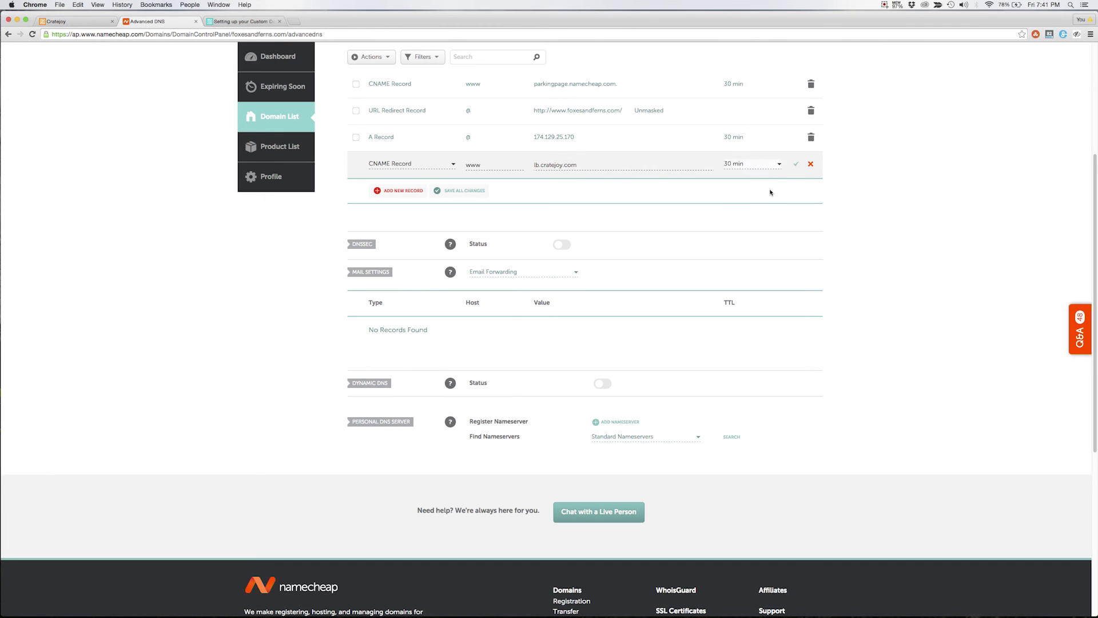
left_click(795, 165)
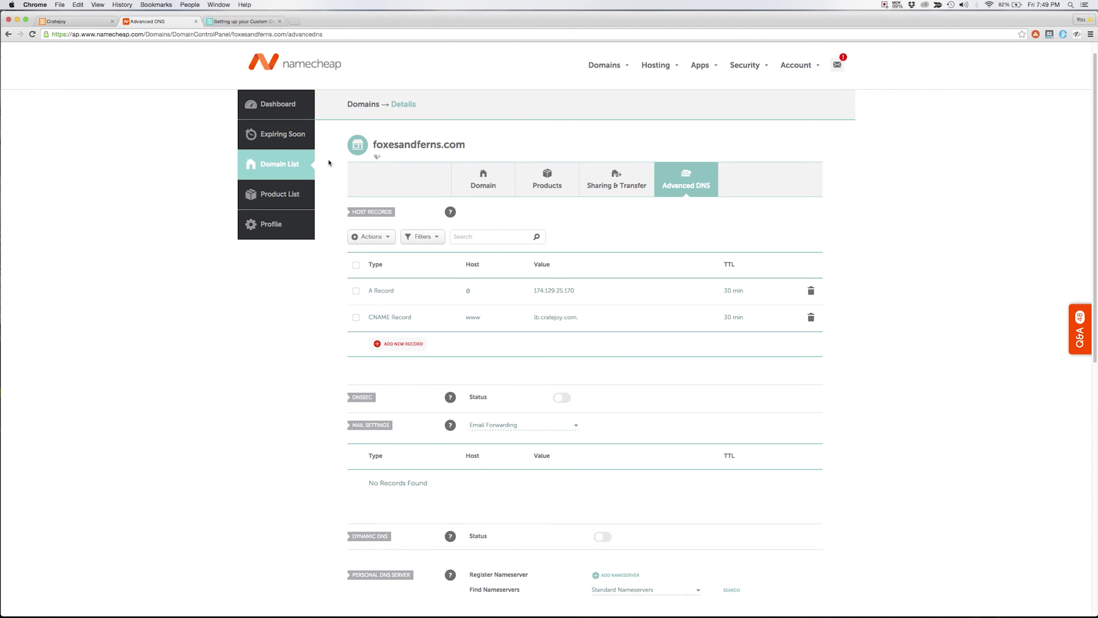
- Return to the Cratejoy Domain Settings tab and save the domain settings
left_click(92, 22)
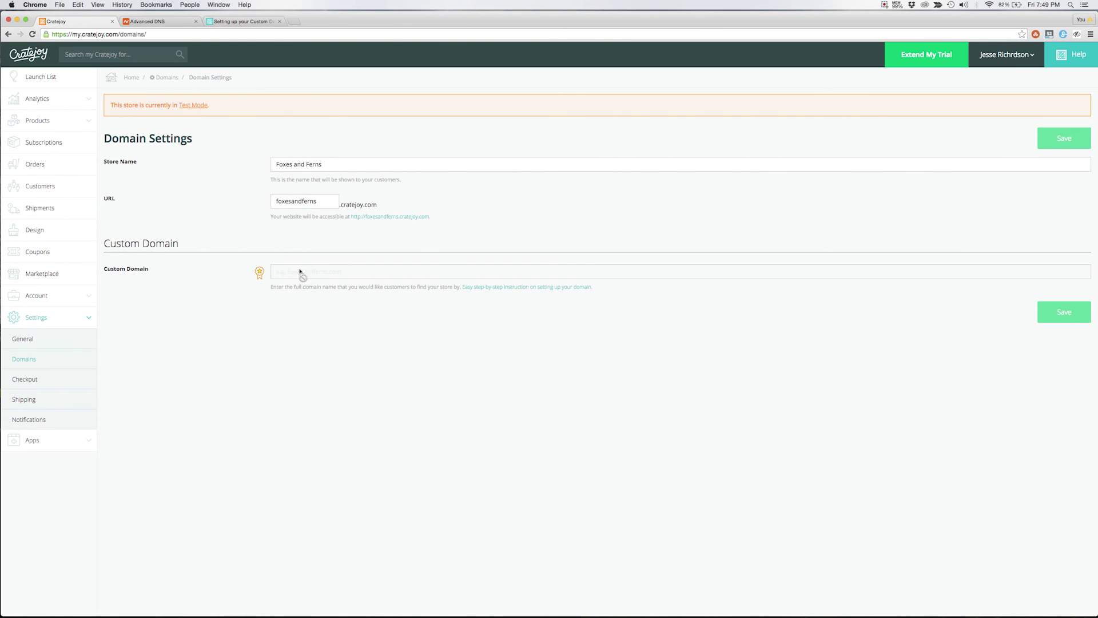
left_click(1064, 138)
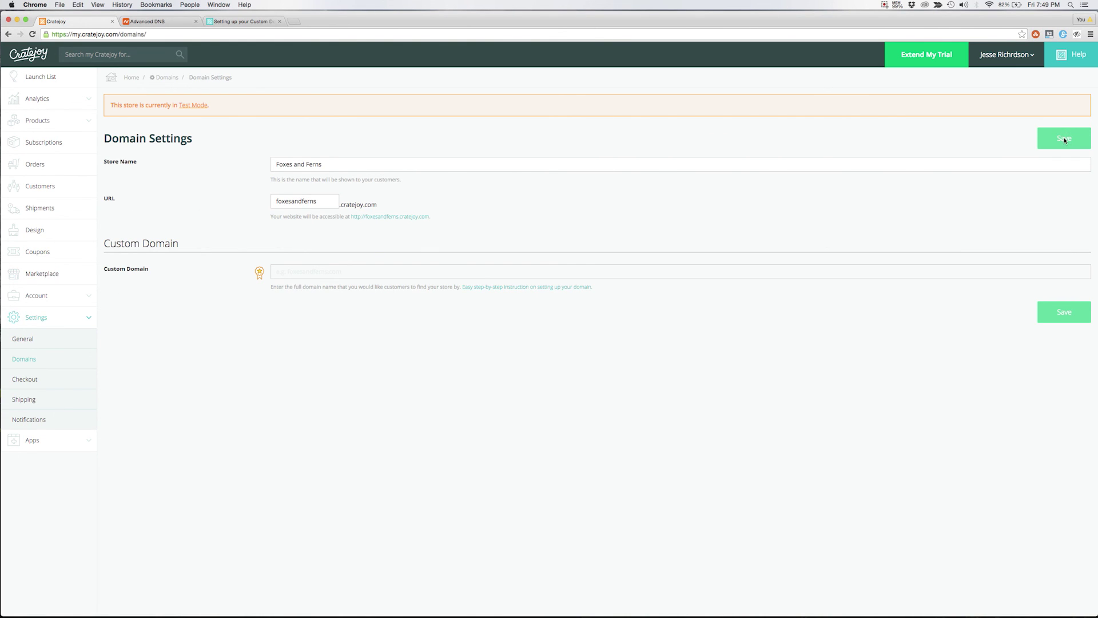